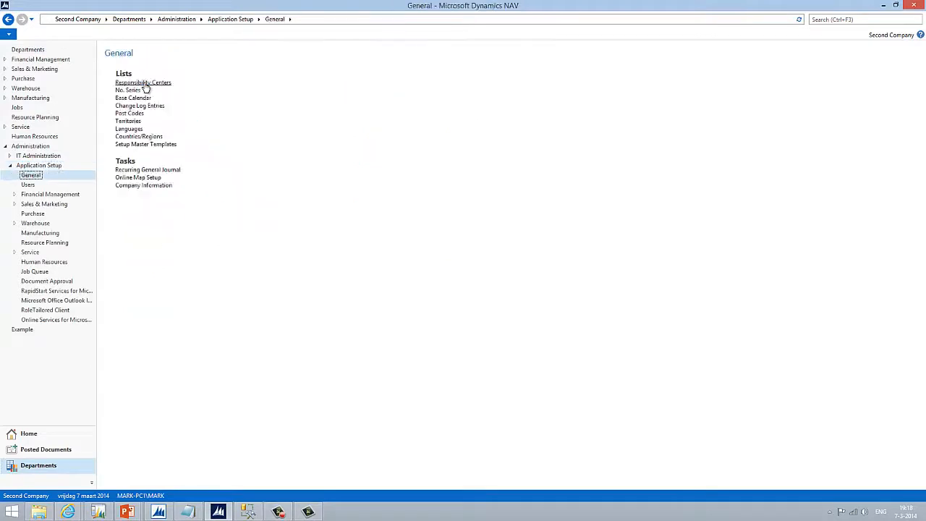
Search for "No. S", open the No. Series list from Administration/Application Setup/General, and look through the existing number series
left_click(839, 20)
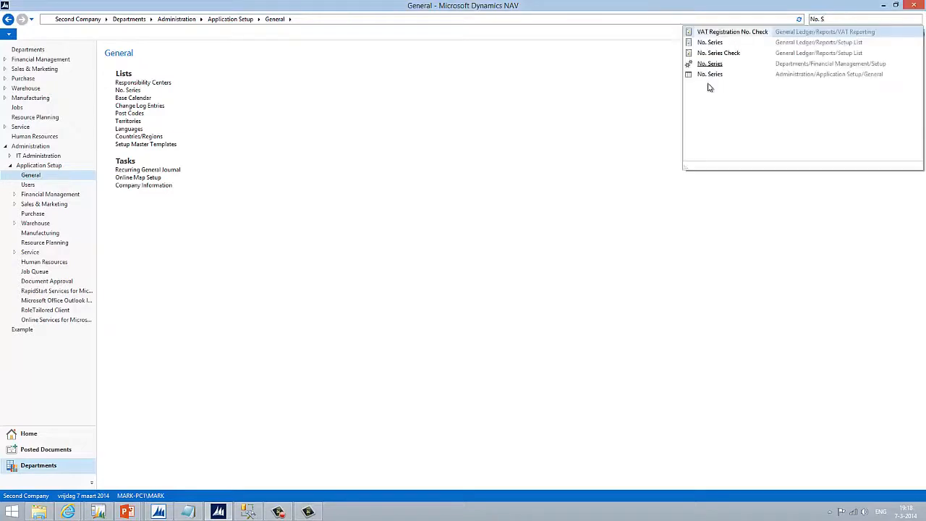
left_click(709, 75)
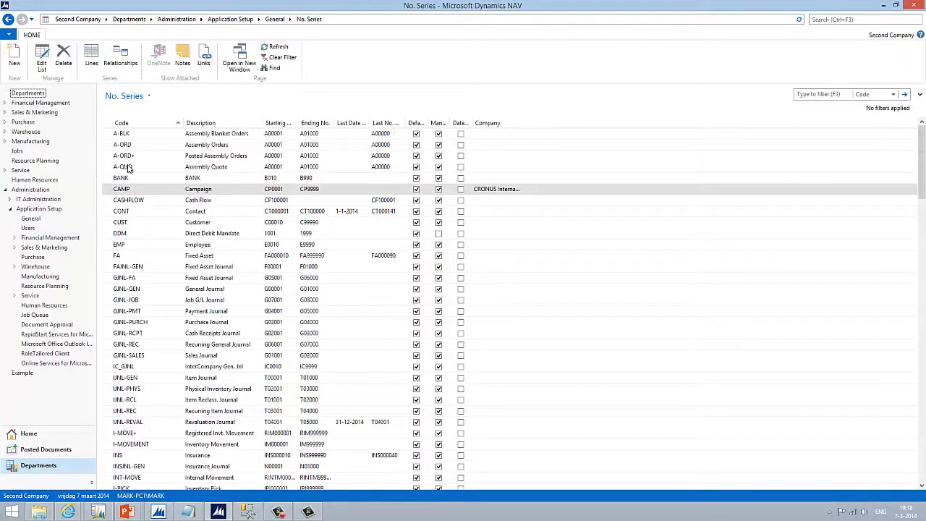
left_click(215, 223)
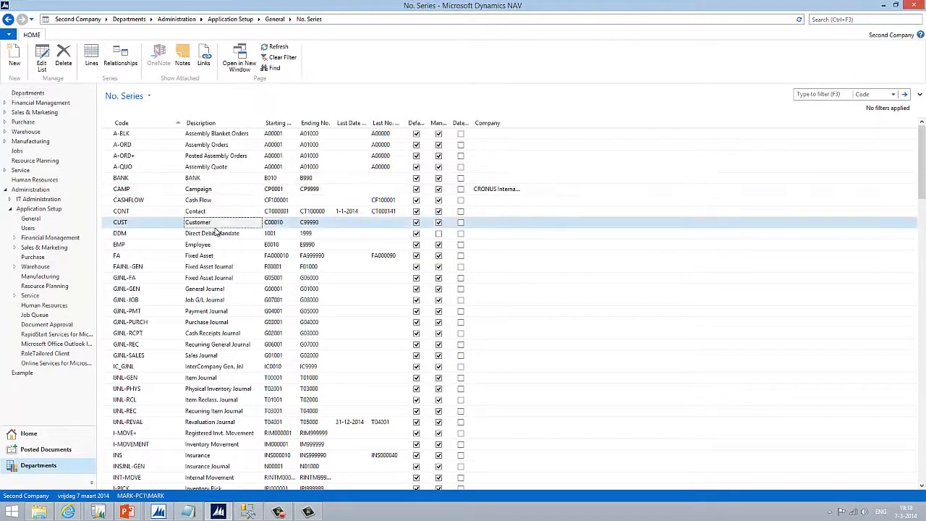
scroll(220, 217, "down", 11)
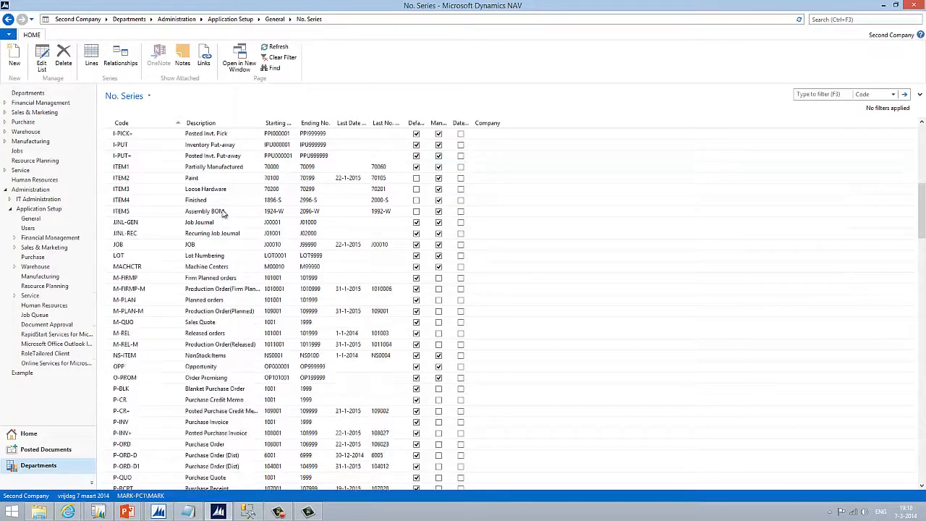
scroll(234, 282, "down", 6)
scroll(246, 217, "up", 11)
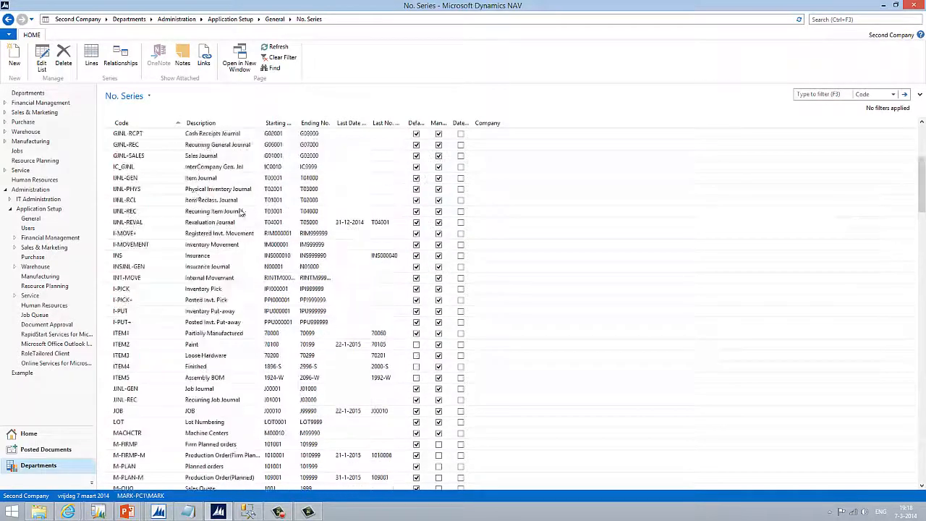
Create a new number series with the code EXAMPLE and the description Example
left_click(145, 179)
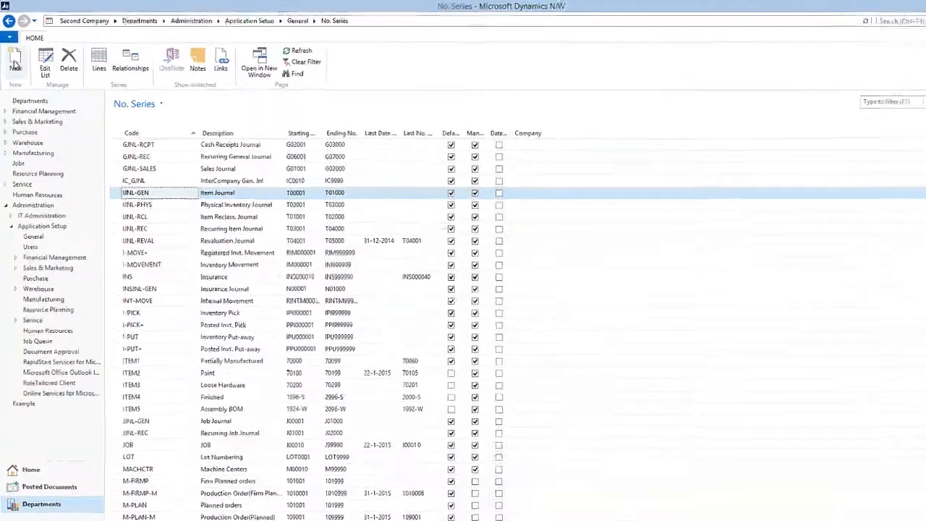
left_click(18, 78)
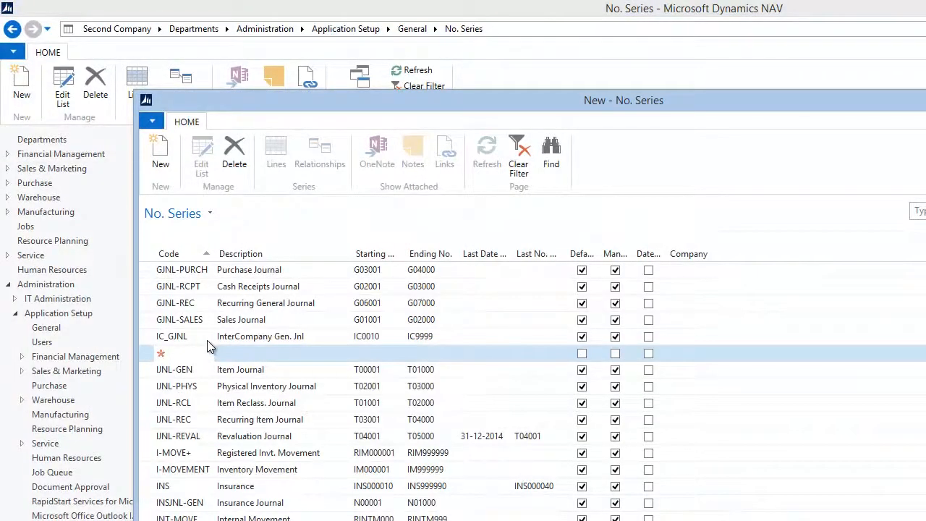
type("EMAMP")
key("BackSpace")
key("BackSpace")
key("BackSpace")
type("XAMPLE")
key("Tab")
type("Example")
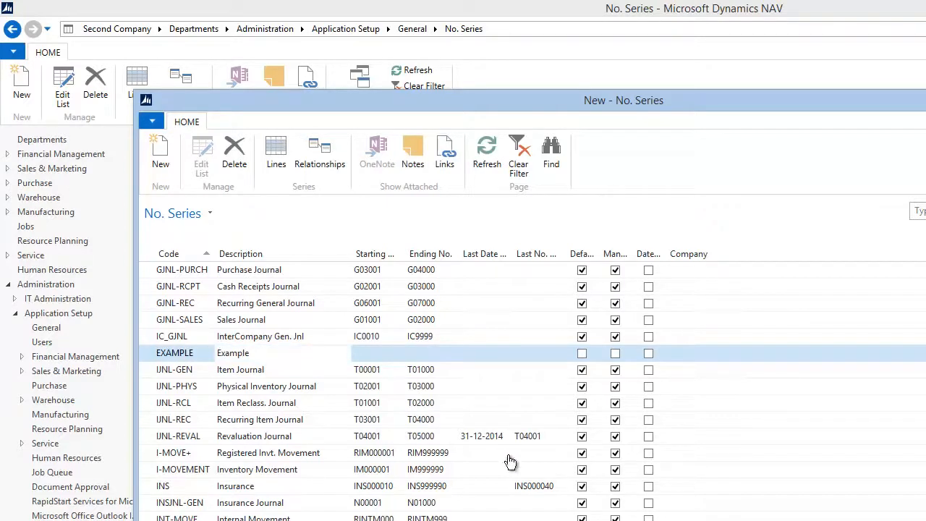
Enable default numbering for the EXAMPLE number series
left_click(377, 356)
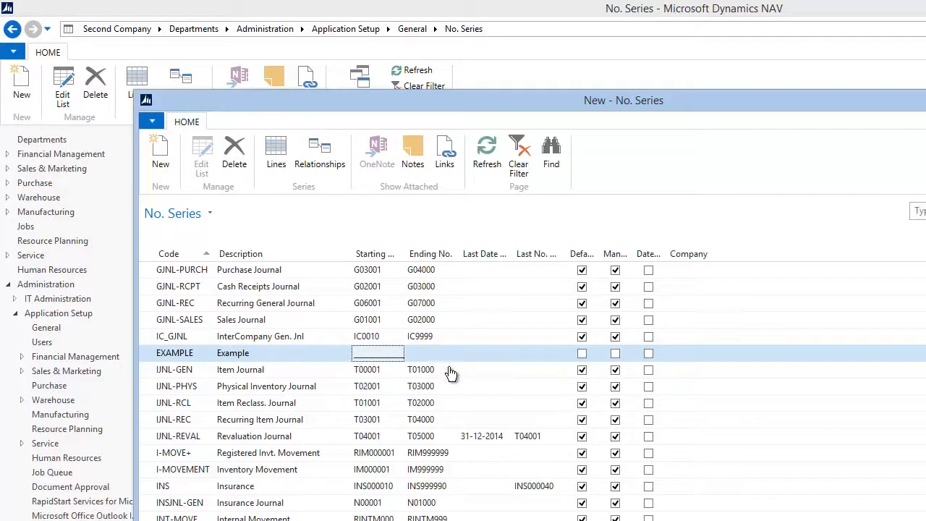
left_click(583, 352)
left_click(583, 352)
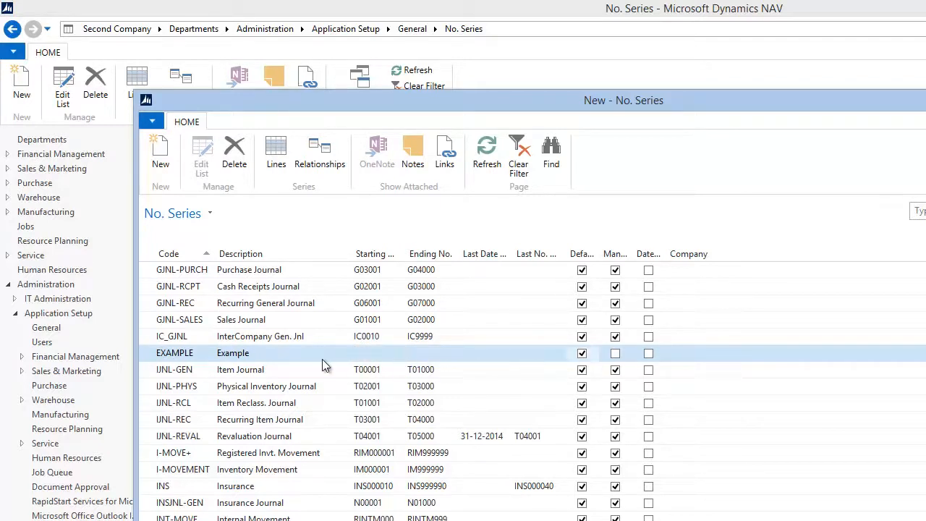
left_click(293, 354)
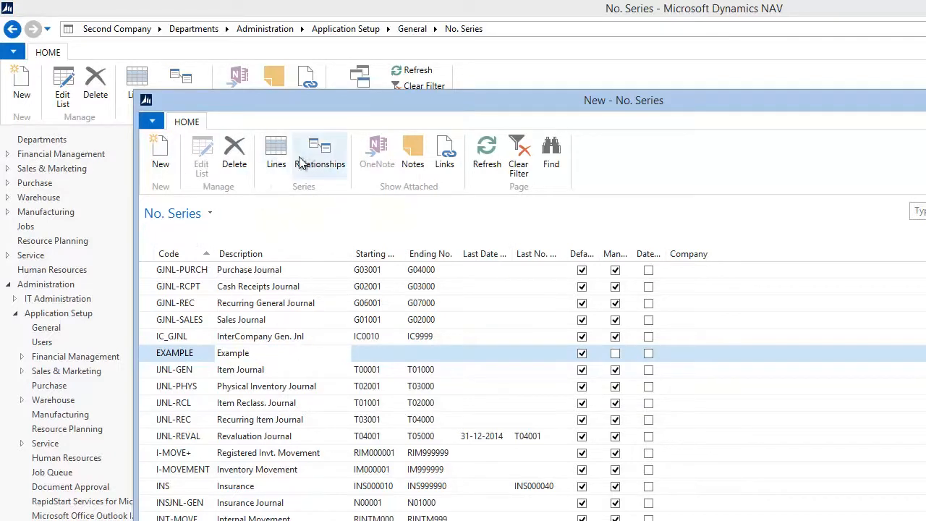
Add a line to the EXAMPLE series with starting number EX00001 and no starting date, keeping the increment of 1
left_click(277, 161)
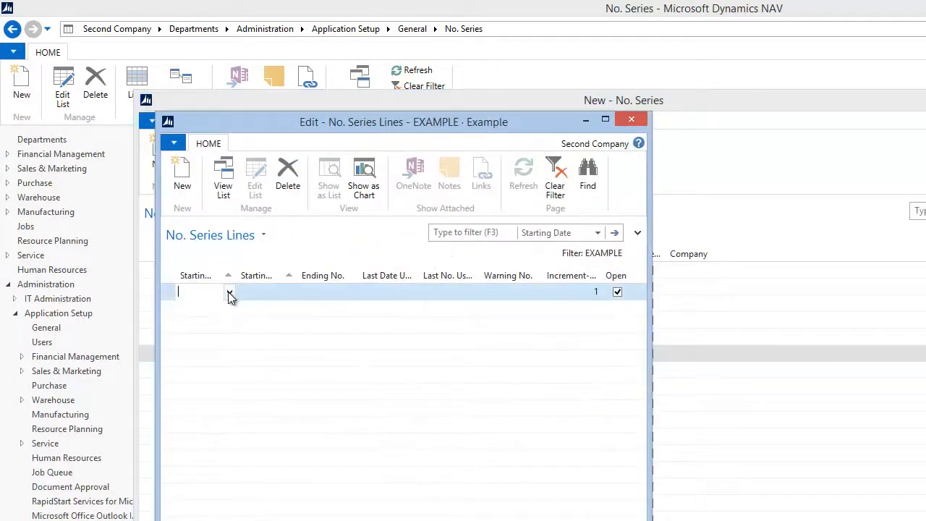
left_click(229, 293)
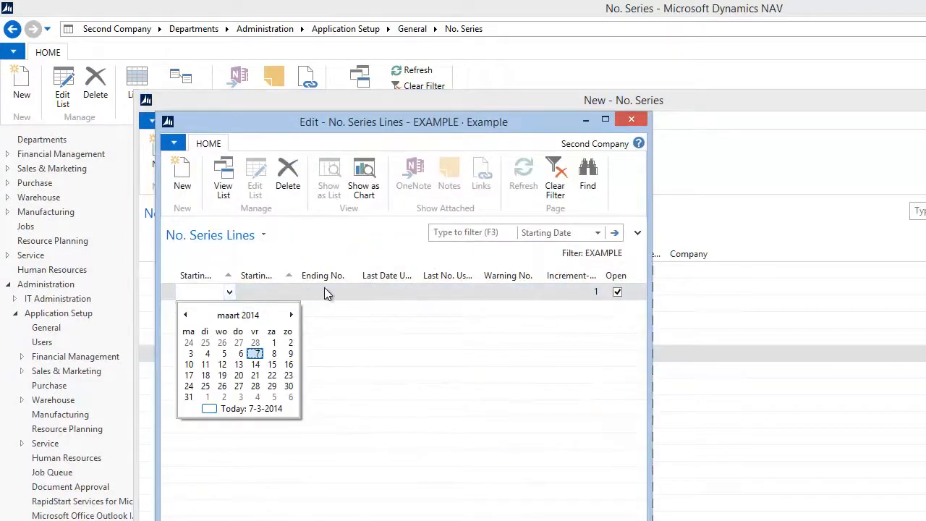
left_click(252, 292)
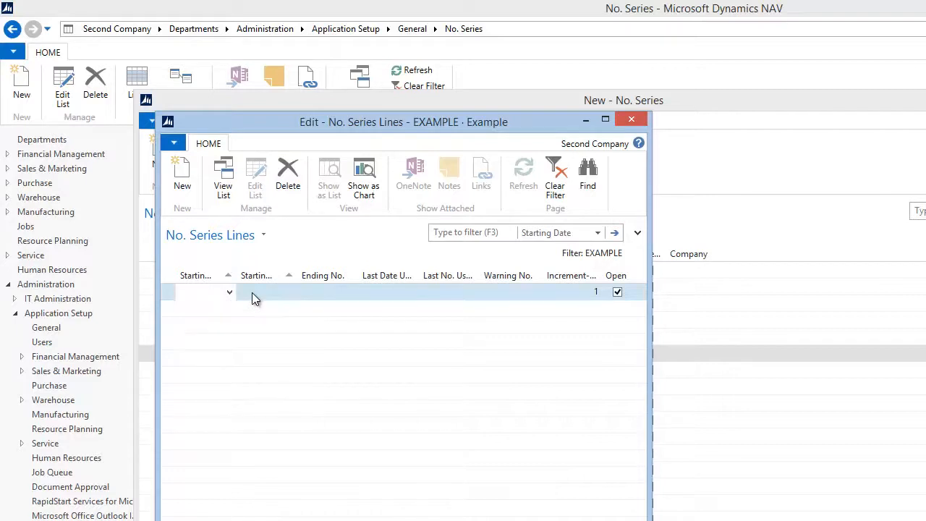
left_click(262, 292)
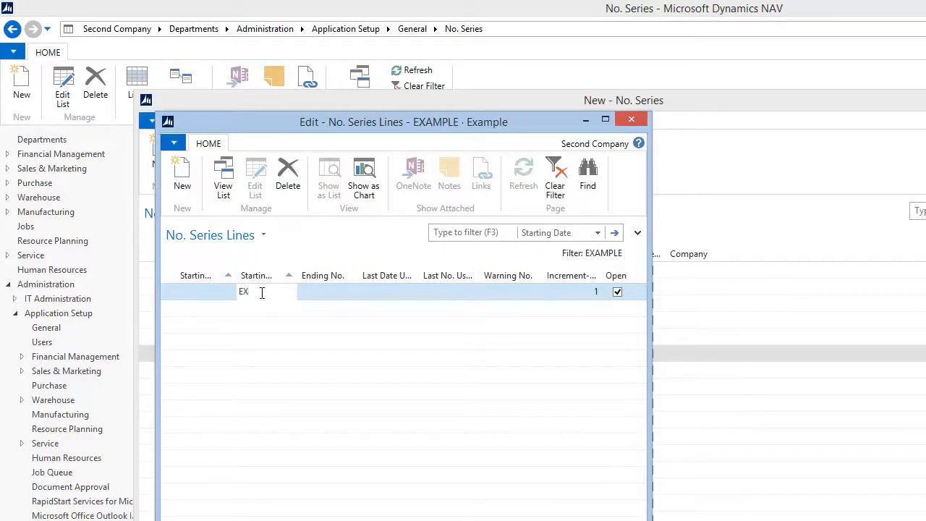
key("Tab")
key("Tab")
key("Tab")
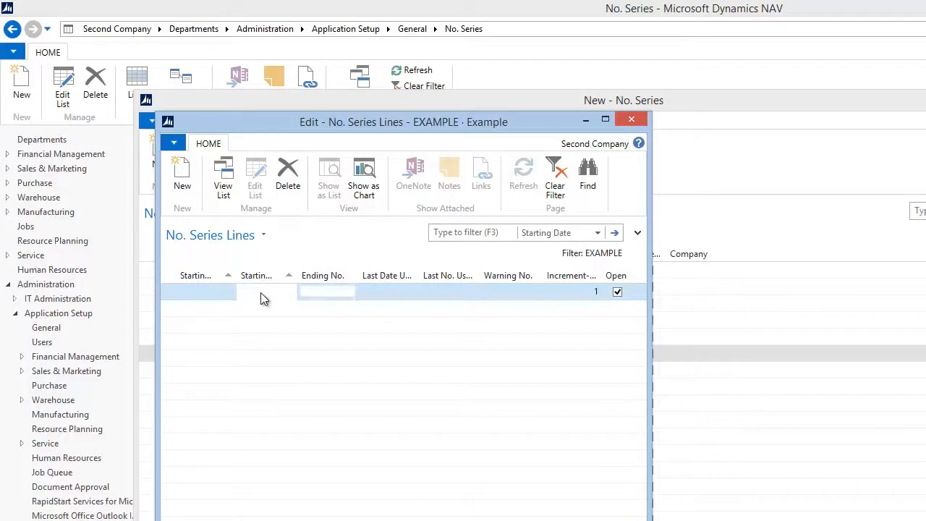
key("Tab")
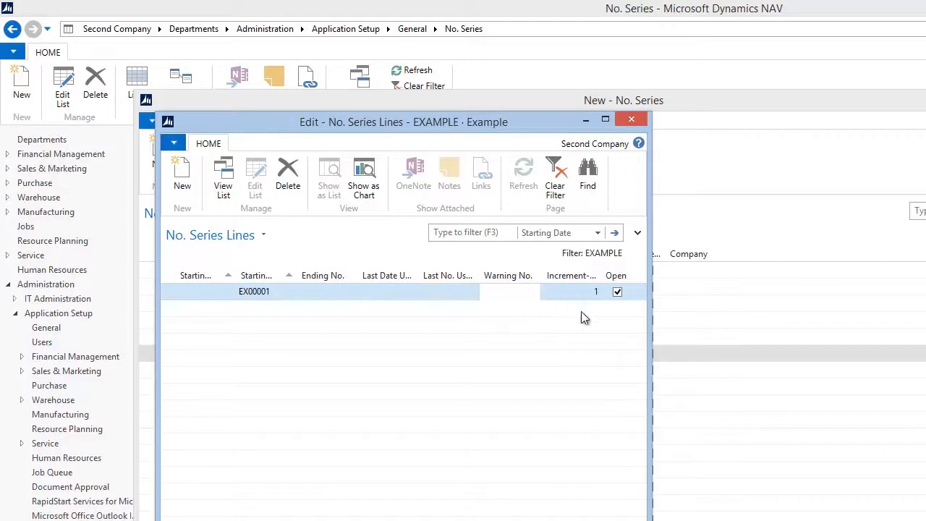
key("Tab")
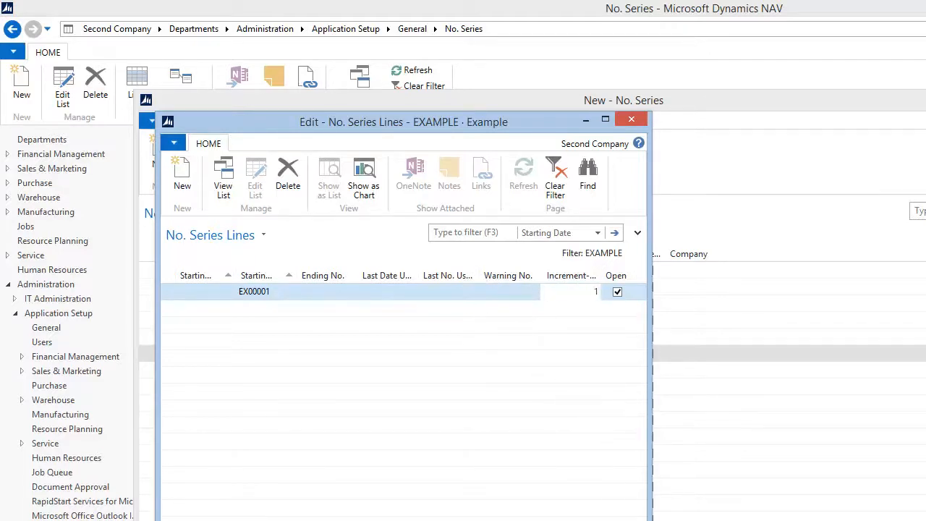
key("Escape")
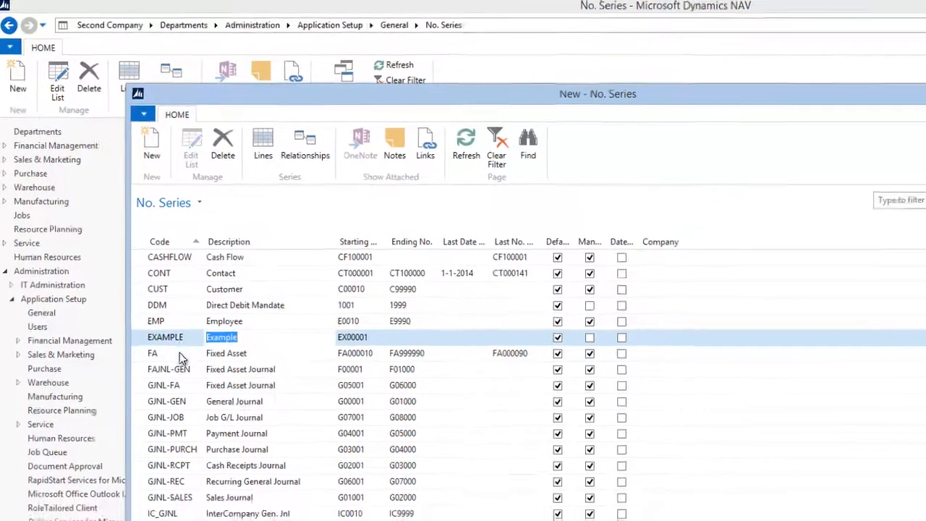
Create a second number series with the code EXAMPLE1 and the description Example
left_click(205, 368)
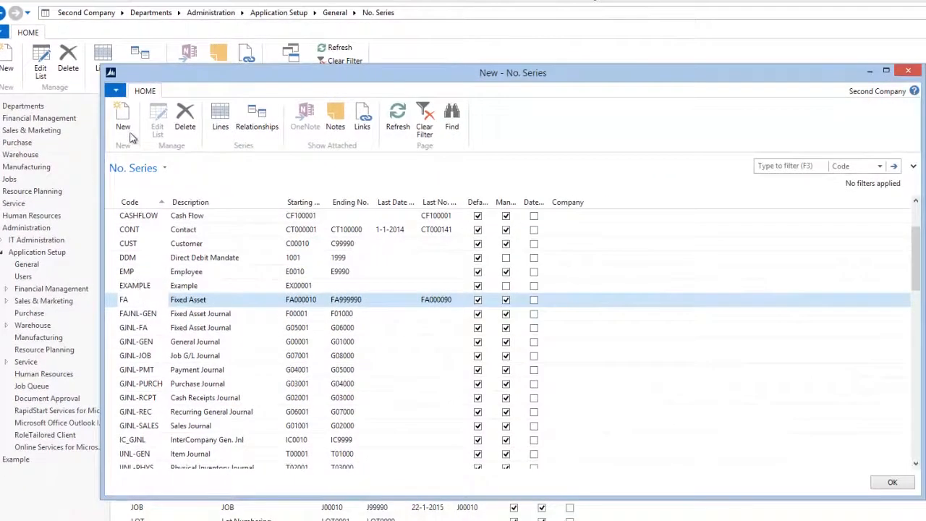
left_click(124, 125)
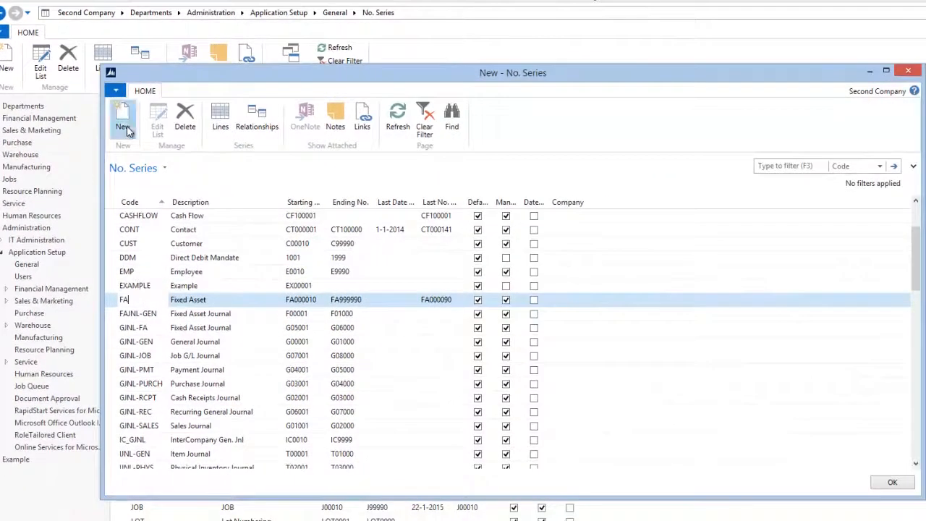
key("F8")
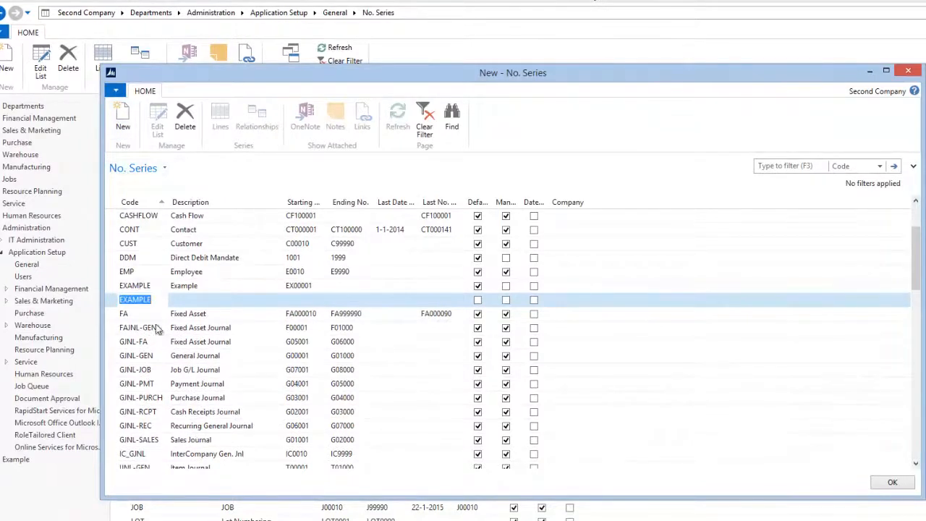
left_click(157, 301)
type("1")
key("Tab")
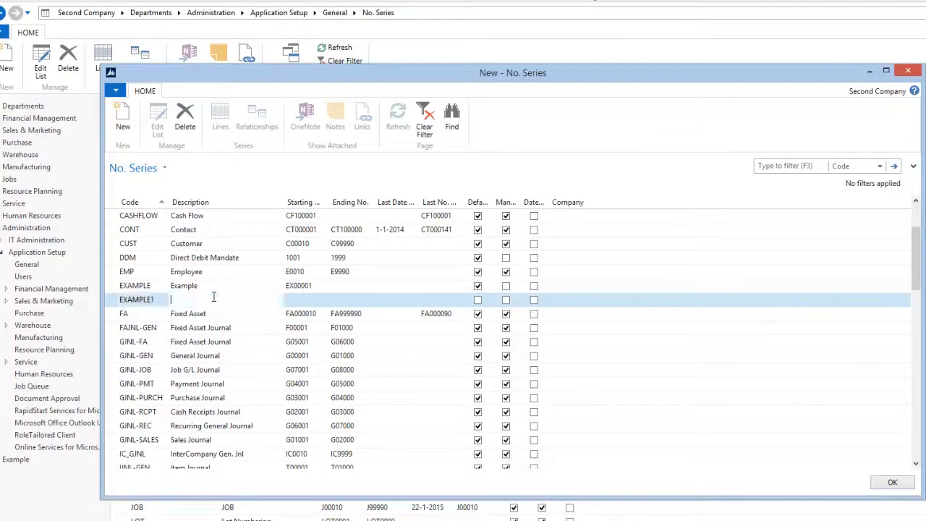
key("F8")
left_click(295, 303)
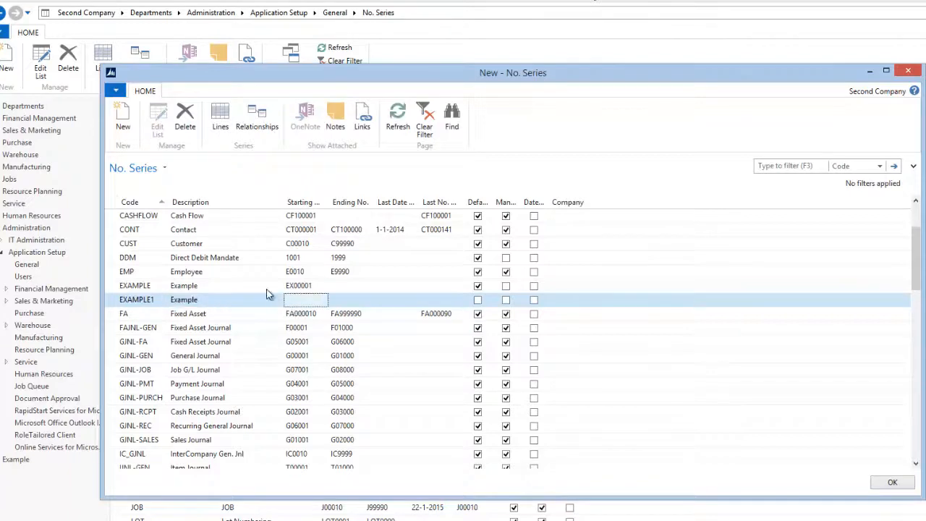
Add a line to the EXAMPLE1 series with starting number EX20001
left_click(221, 127)
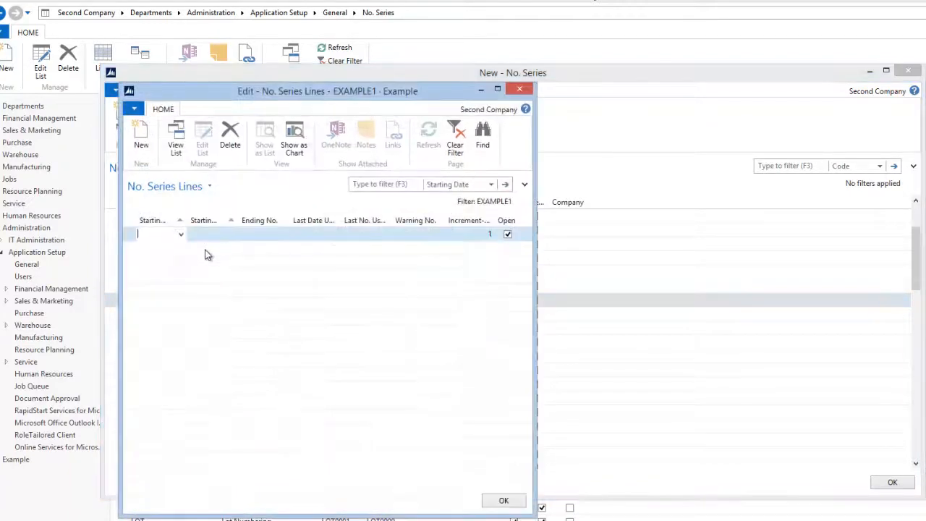
left_click(201, 233)
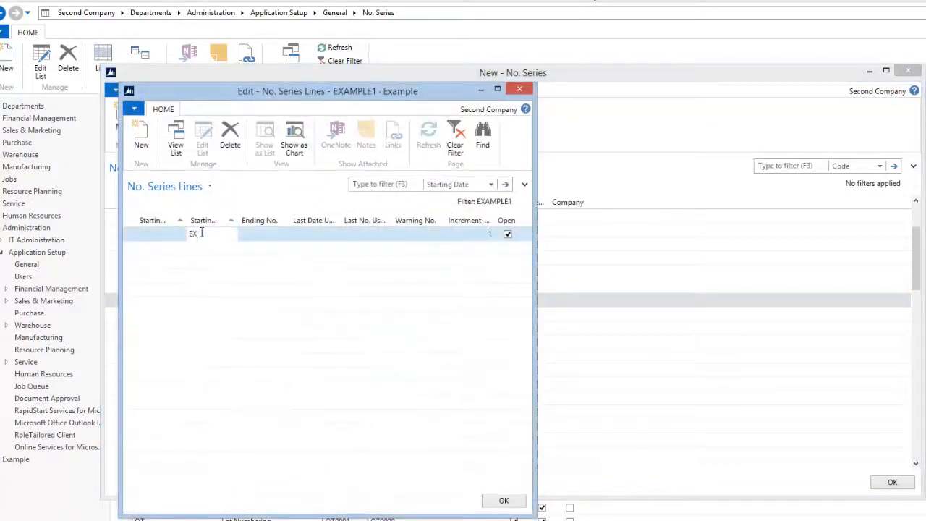
type("EX20001")
key("Tab")
left_click(503, 502)
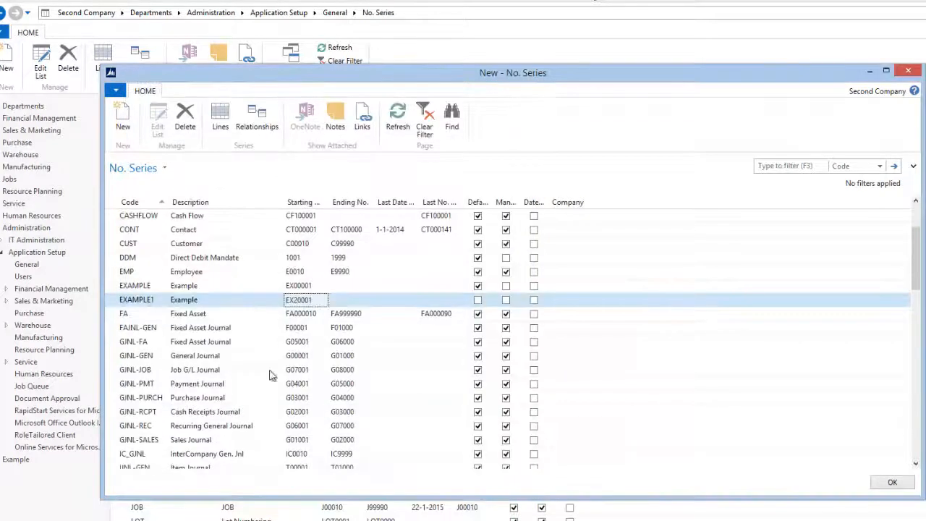
Relate the EXAMPLE1 series to the EXAMPLE series in its relationships, and close the new number series window
left_click(244, 288)
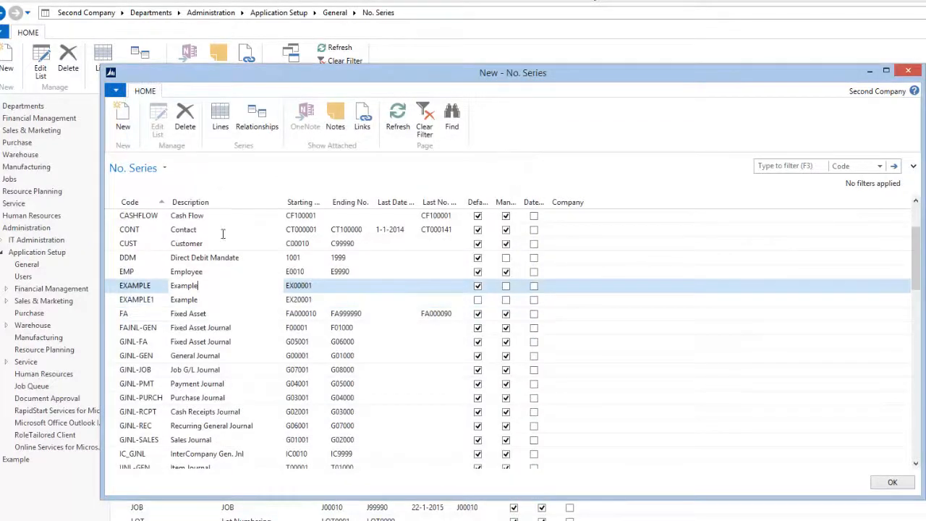
left_click(257, 120)
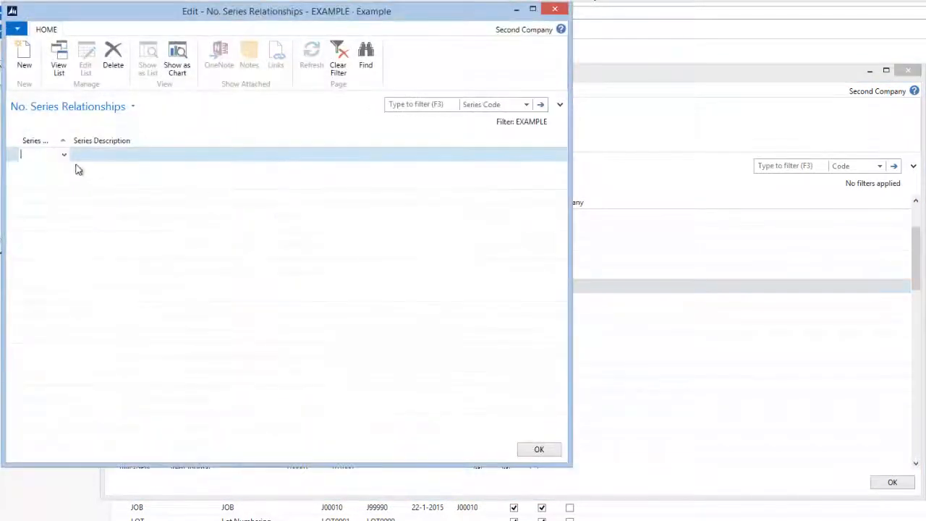
left_click(65, 156)
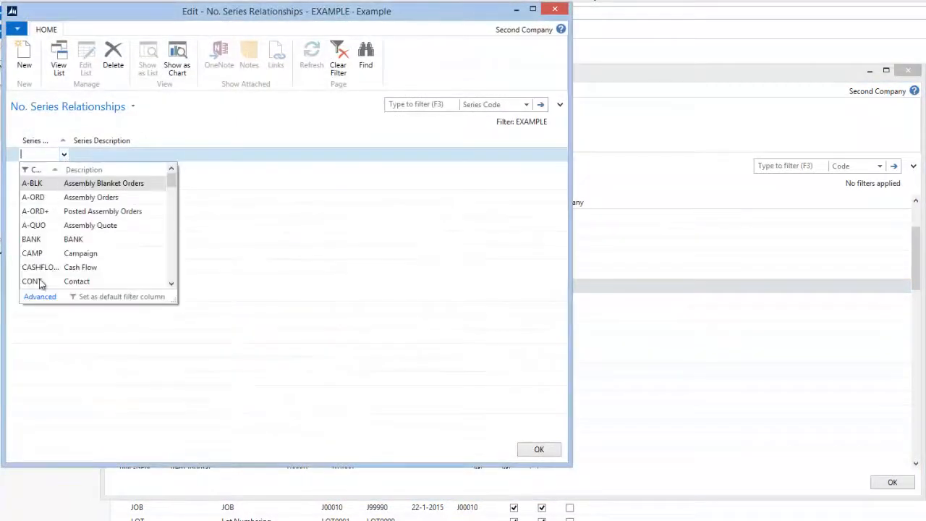
type("ex")
left_click(41, 197)
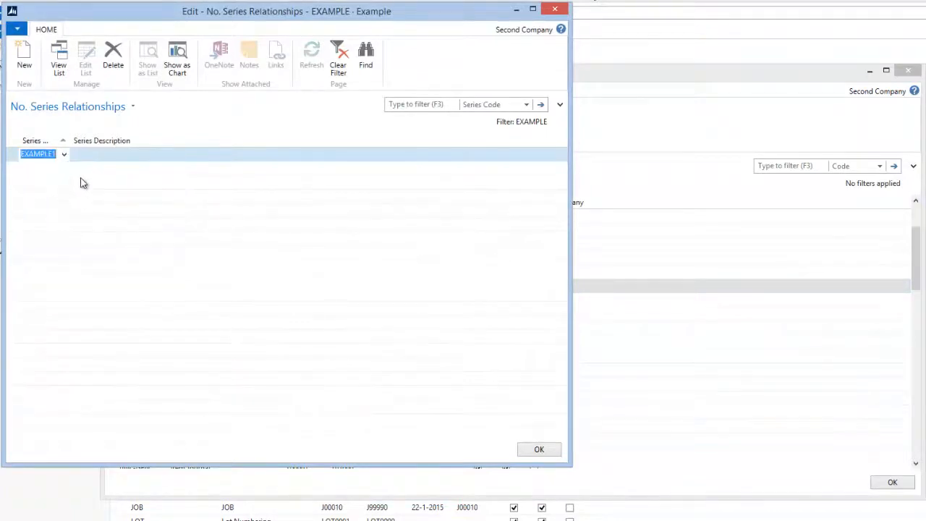
left_click(544, 453)
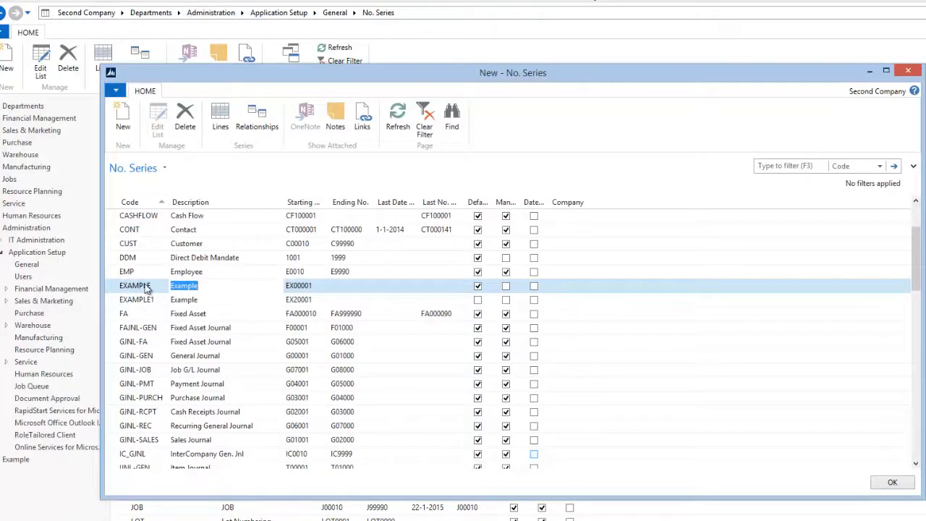
left_click(892, 484)
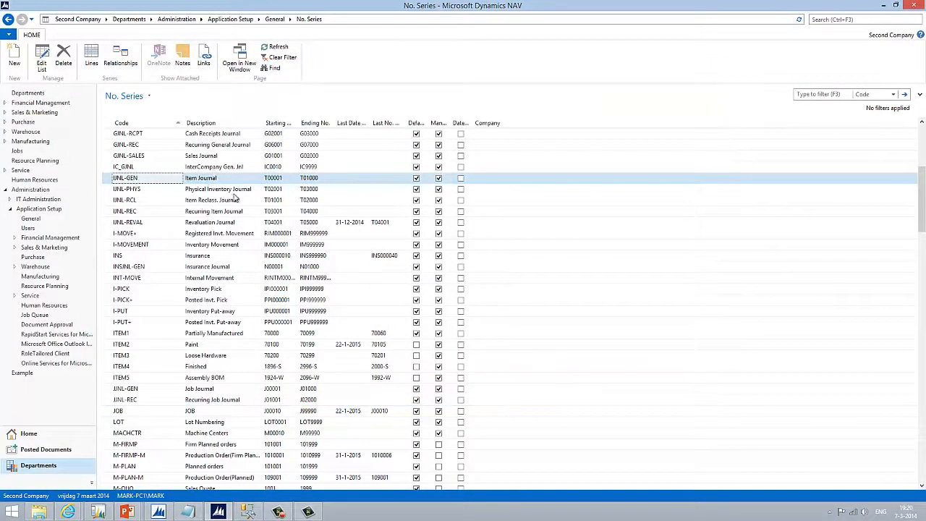
Search for Setup, review the Numbering section of the Sales & Receivables Setup, and close it
left_click(18, 92)
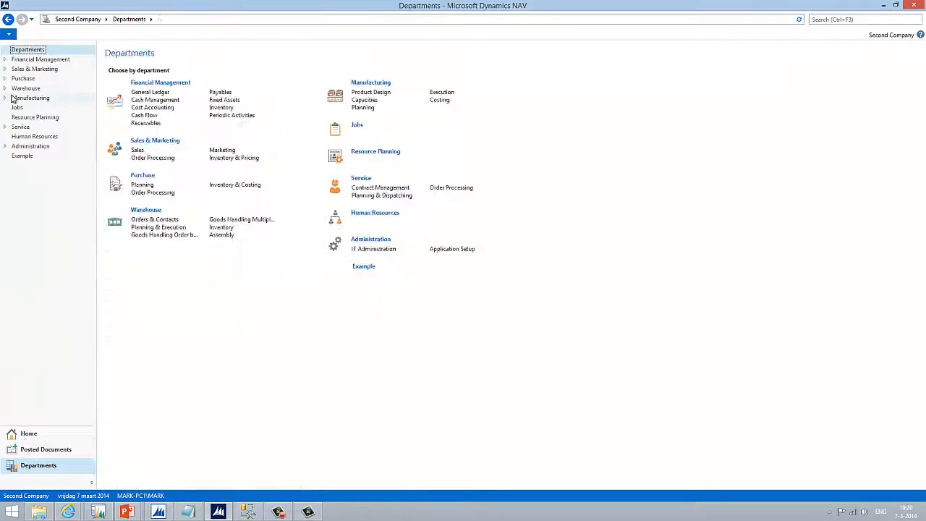
left_click(780, 29)
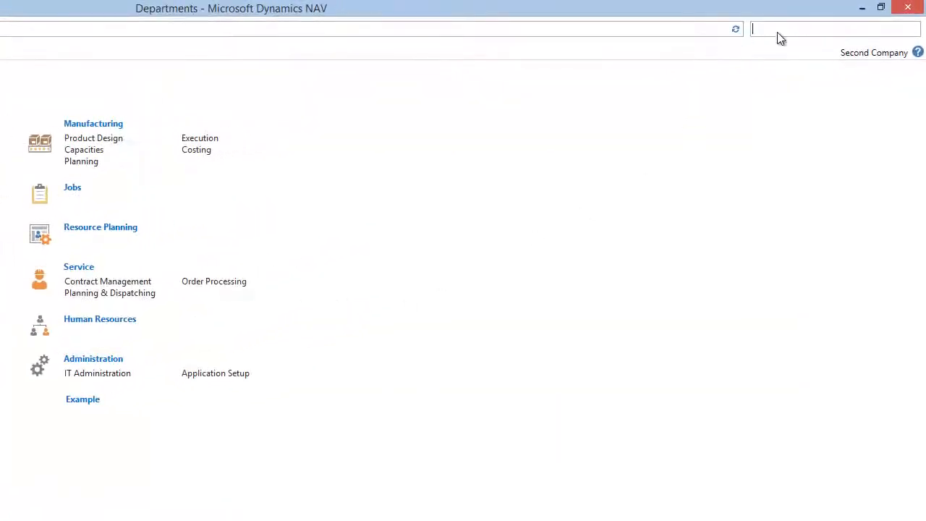
type("Setup")
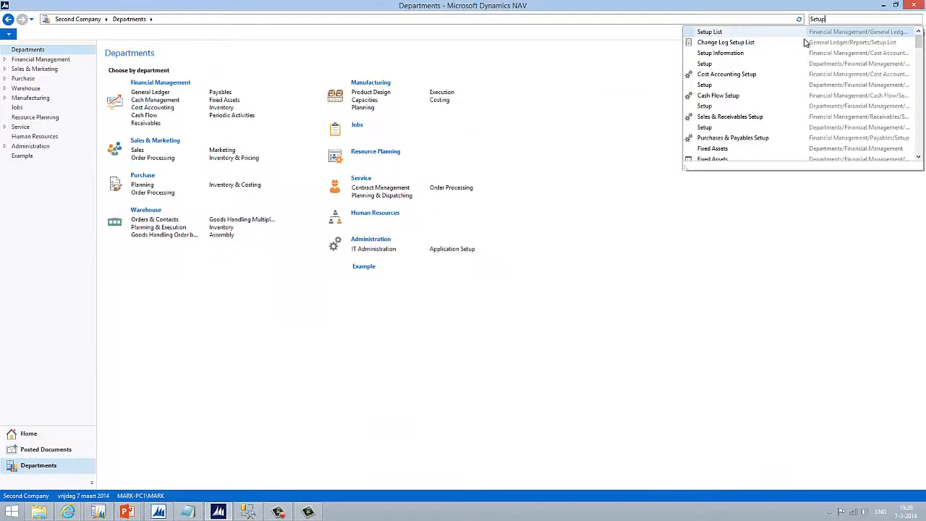
left_click(732, 118)
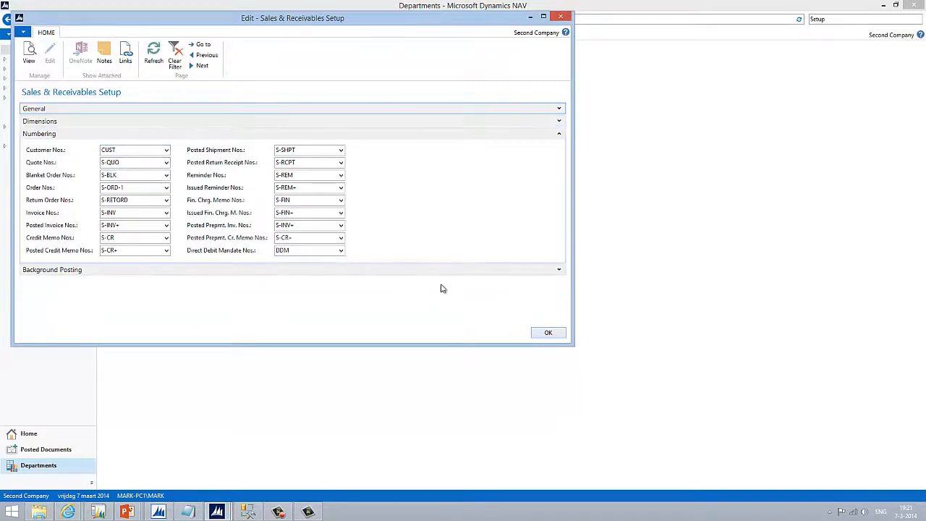
left_click(547, 335)
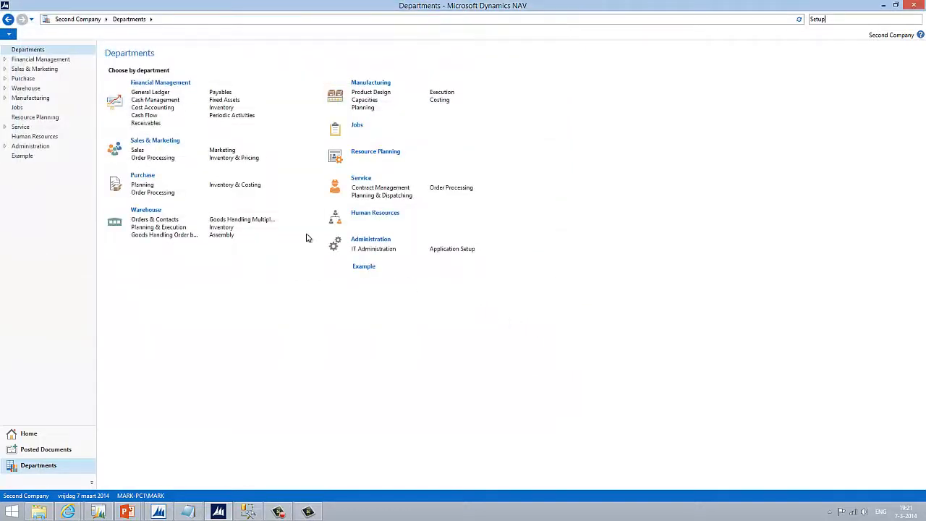
Create a new item from the Items list and let the default number series assign its number
left_click(52, 434)
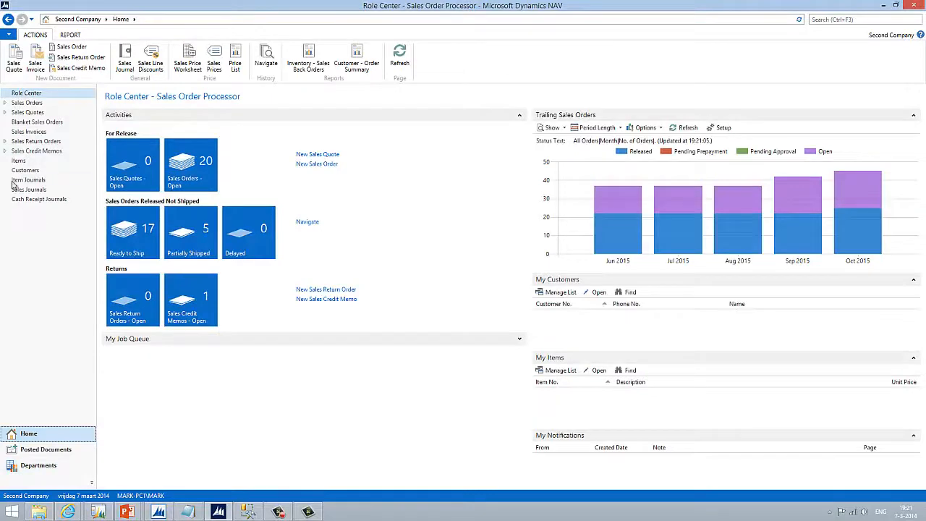
left_click(58, 162)
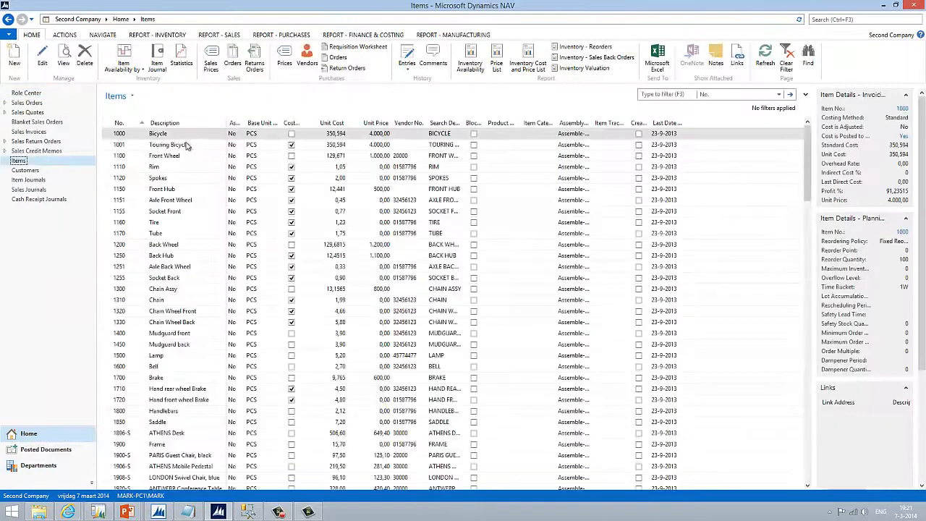
left_click(176, 134)
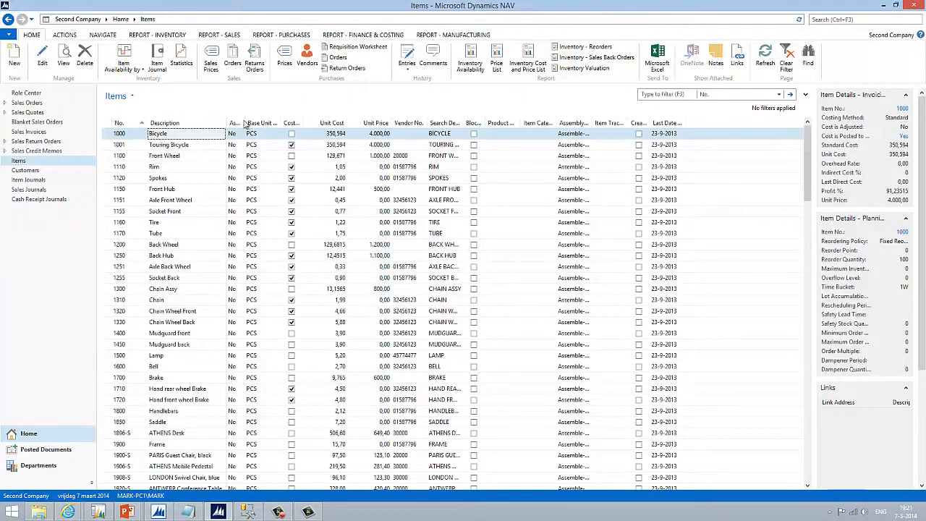
left_click(14, 58)
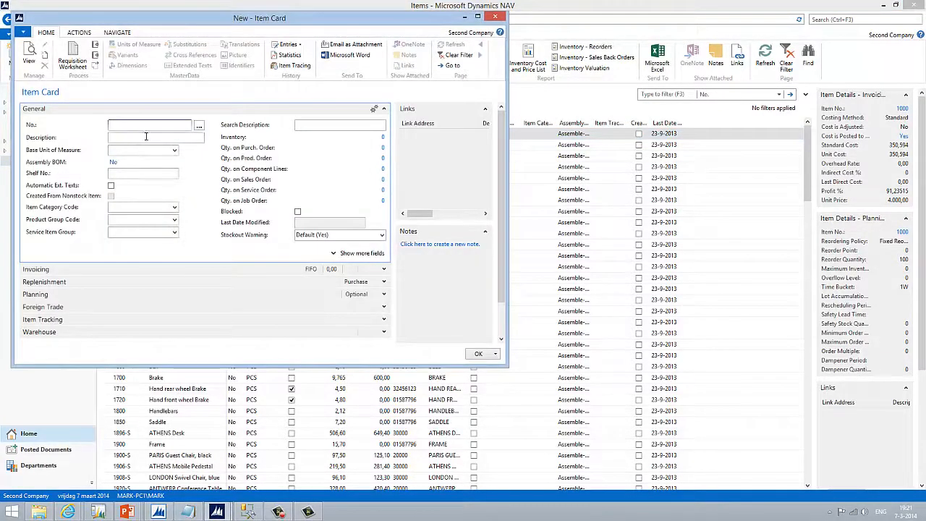
left_click(146, 139)
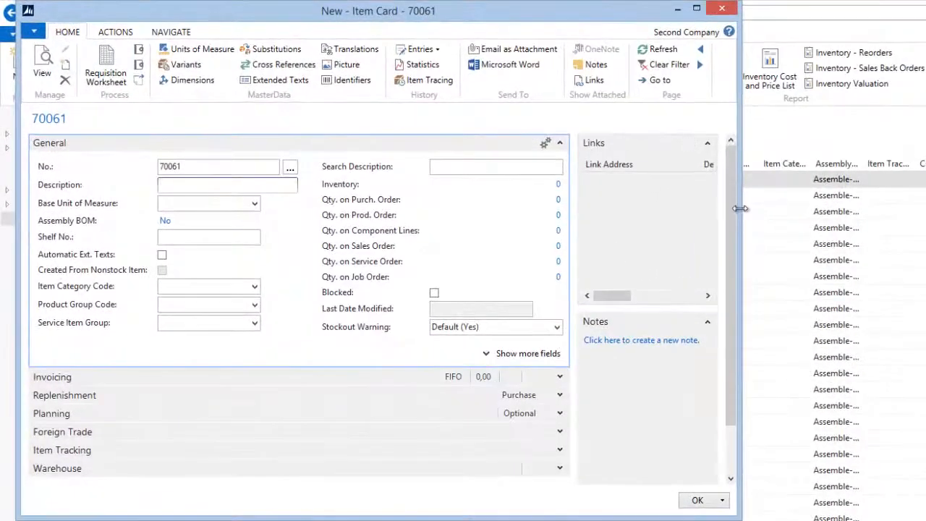
Create another new item and assign its number from the ITEM2 (Paint) number series
left_click(80, 65)
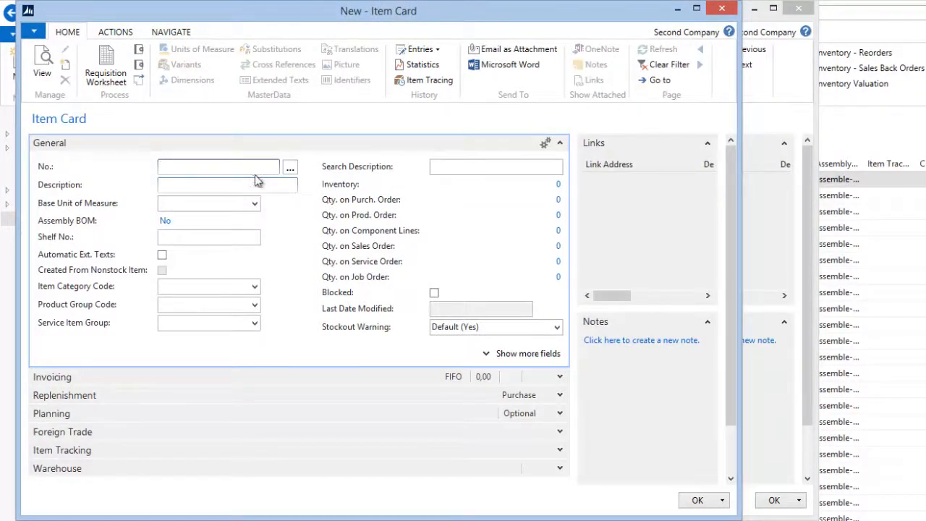
left_click(291, 168)
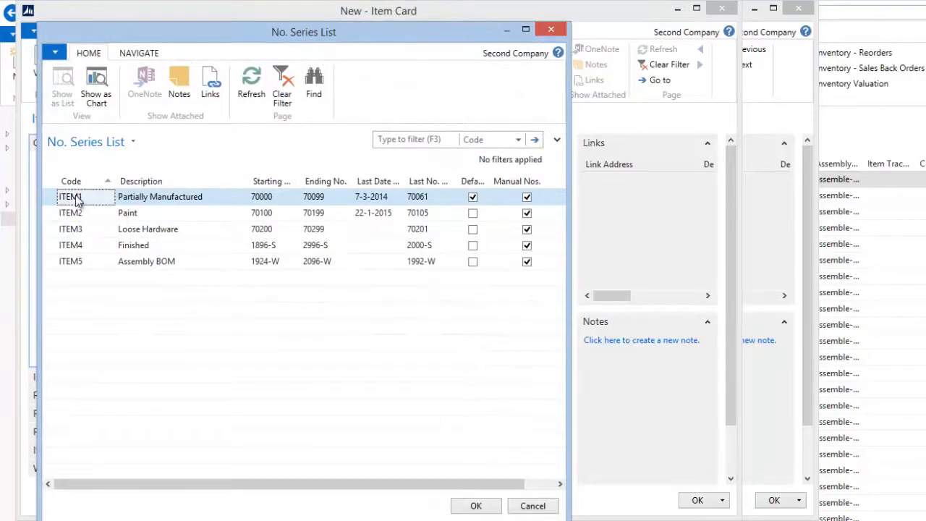
left_click(156, 212)
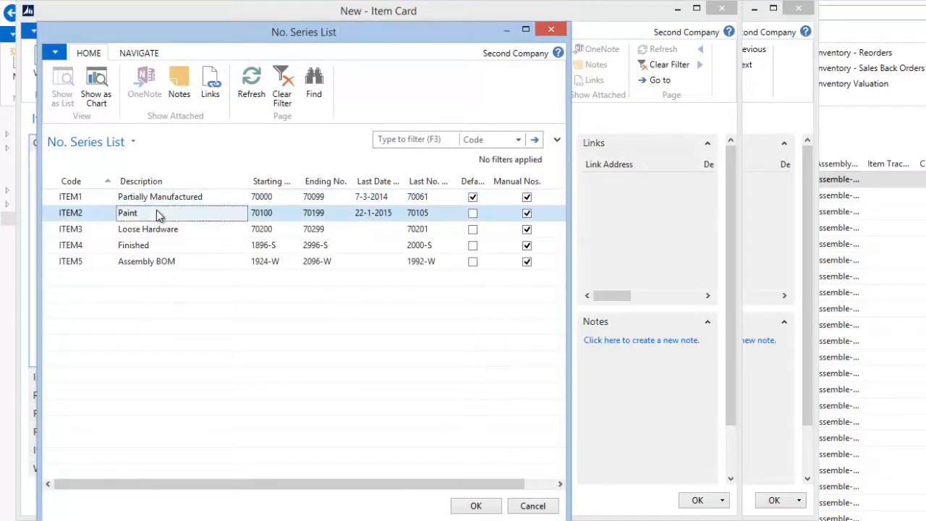
double_click(156, 212)
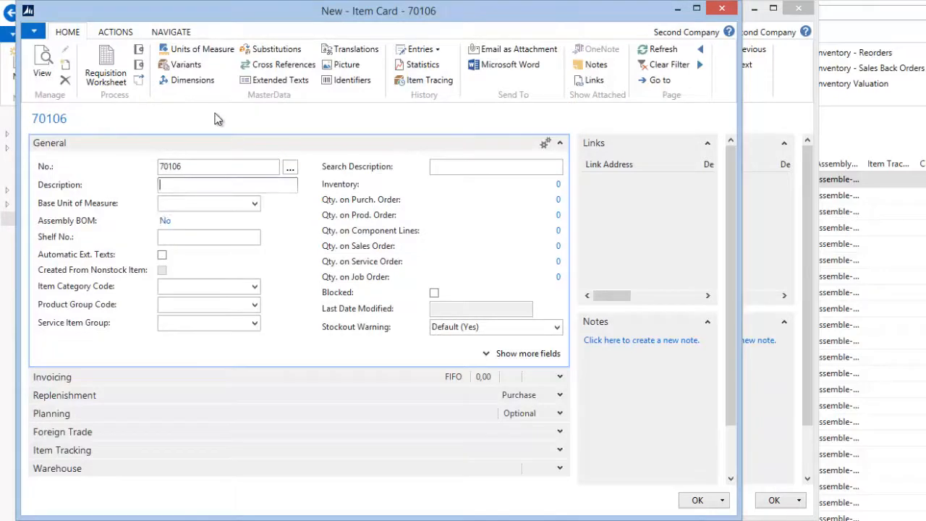
Create a third item with a manually entered name as its number, and close the open item cards
left_click(65, 66)
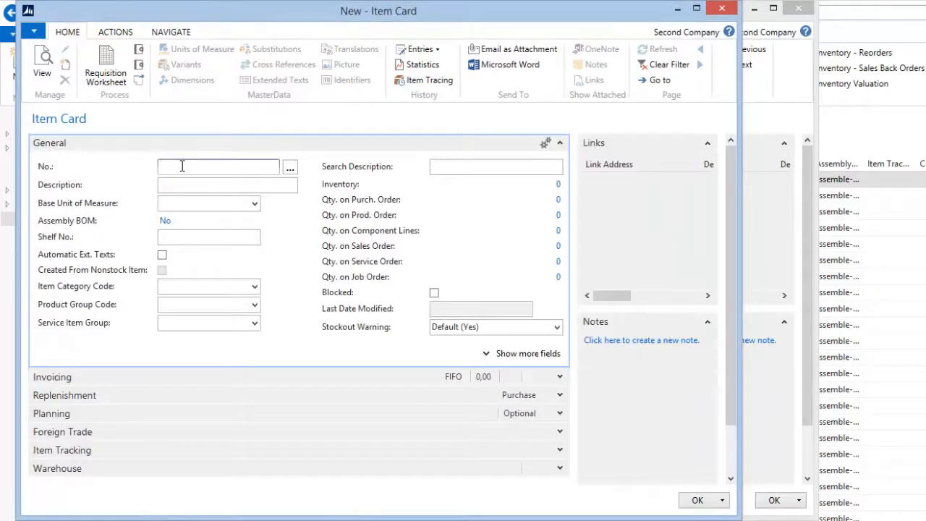
key("Tab")
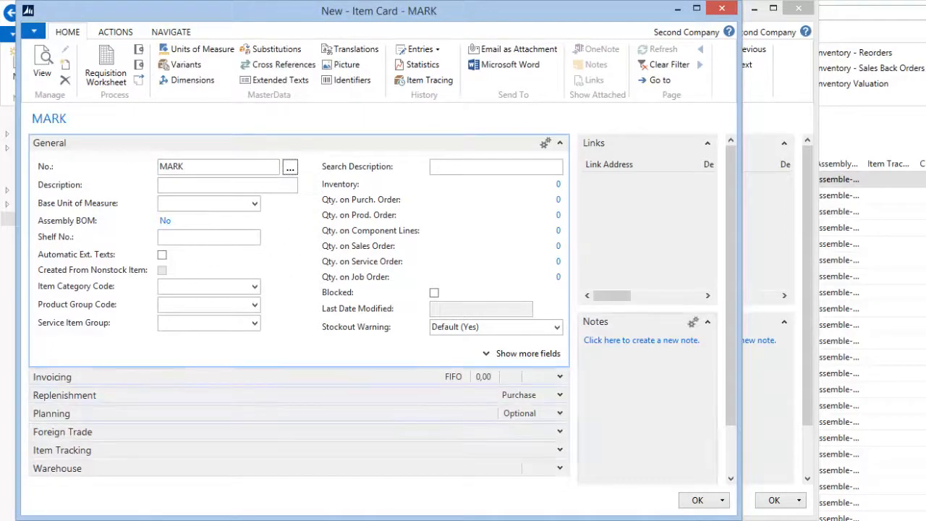
left_click(696, 500)
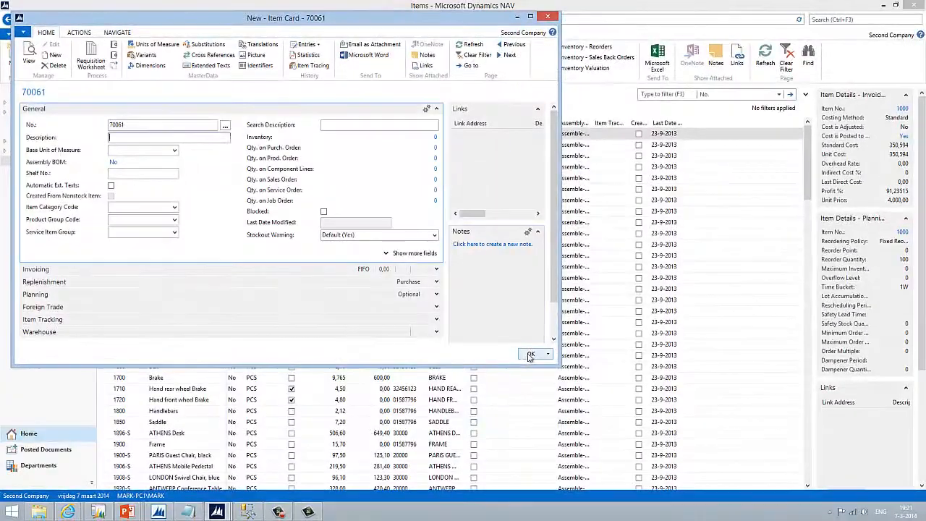
left_click(530, 354)
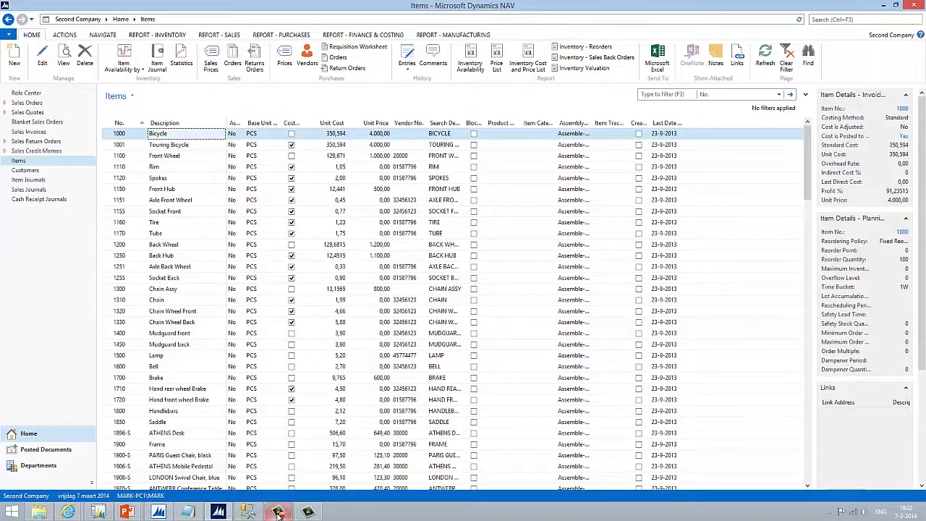
mouse_move(280, 510)
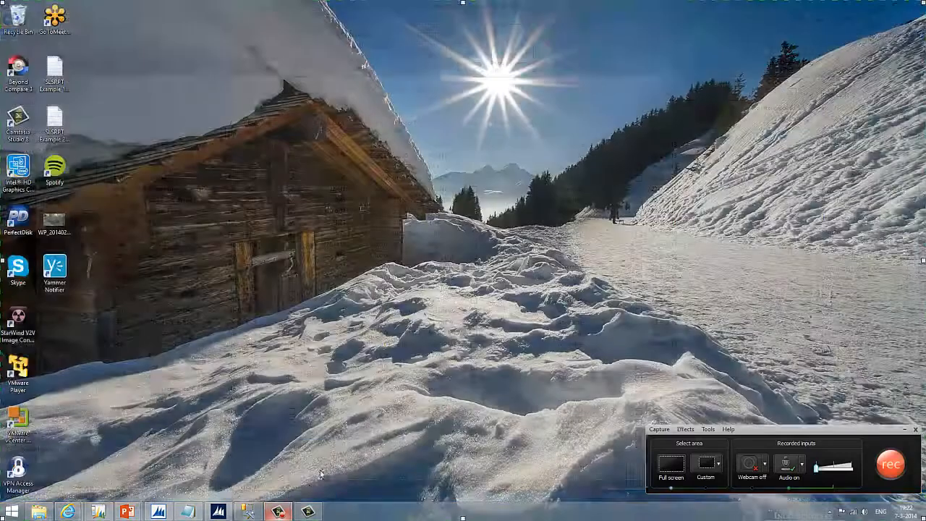
left_click(322, 474)
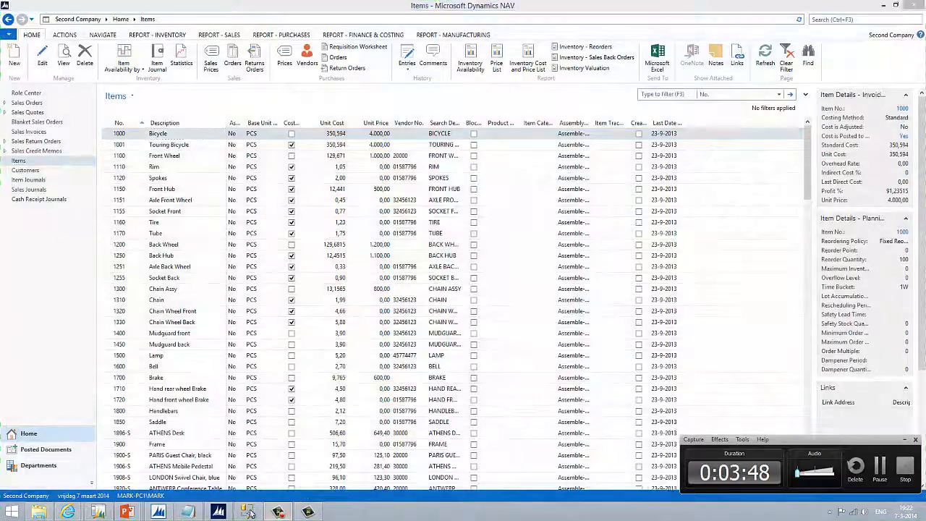
mouse_move(165, 494)
left_click(199, 449)
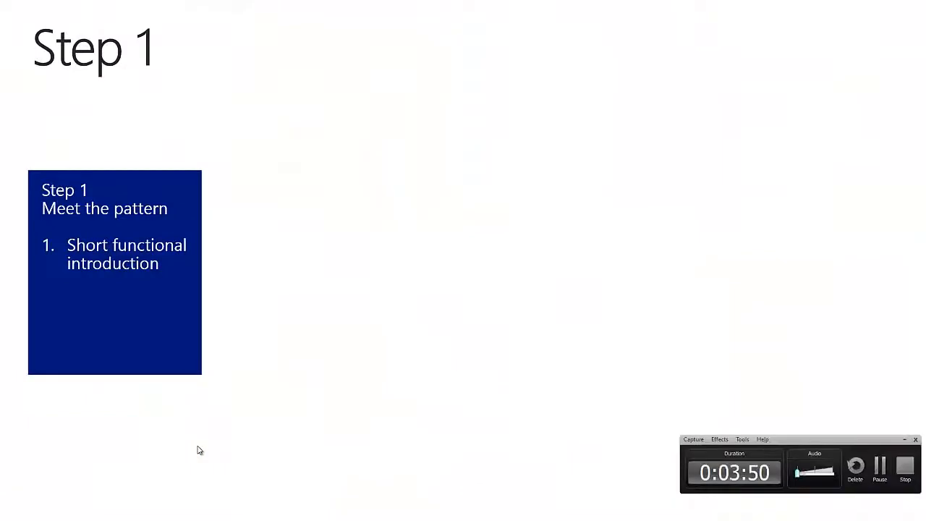
left_click(198, 448)
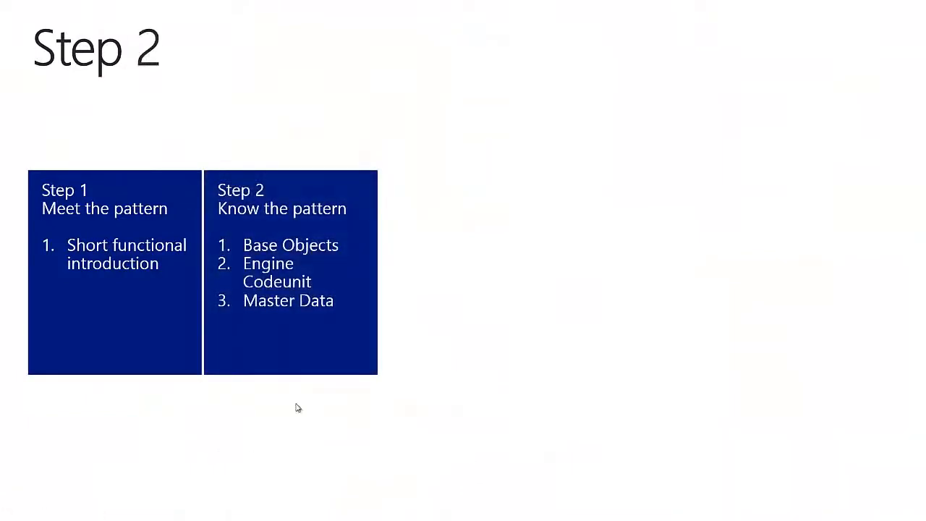